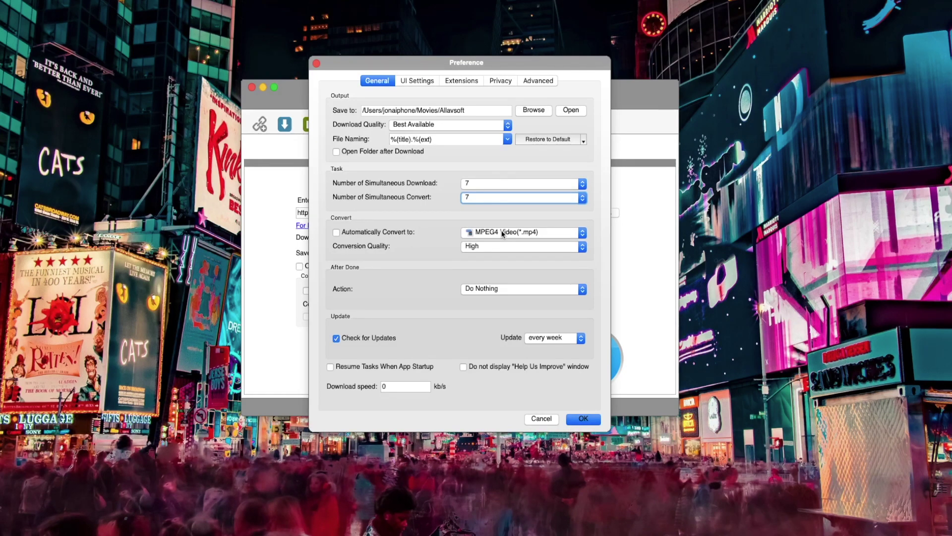
# Step: Browse the automatic conversion format profiles, including General Video, Android, iPod and Zune, and leave the list without choosing one
pyautogui.click(502, 233)
pyautogui.moveTo(506, 143)
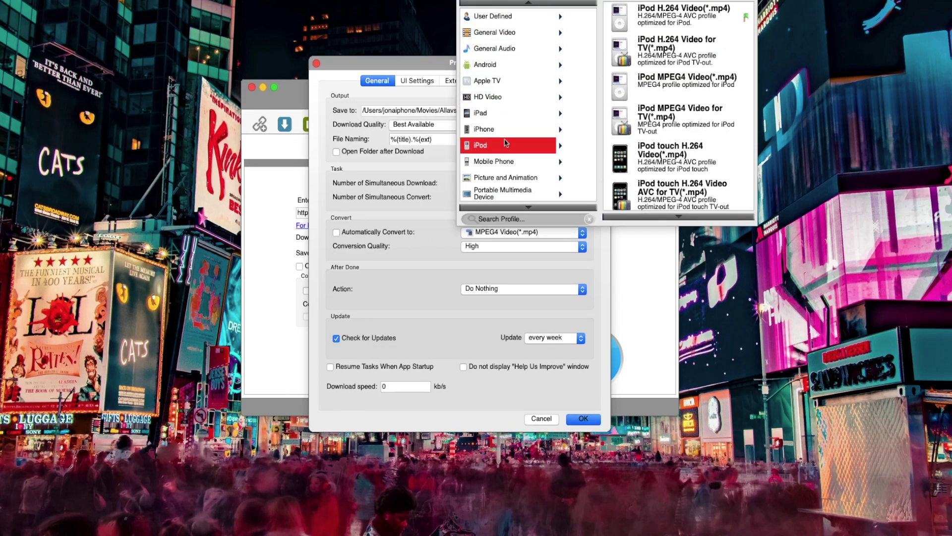
pyautogui.moveTo(519, 32)
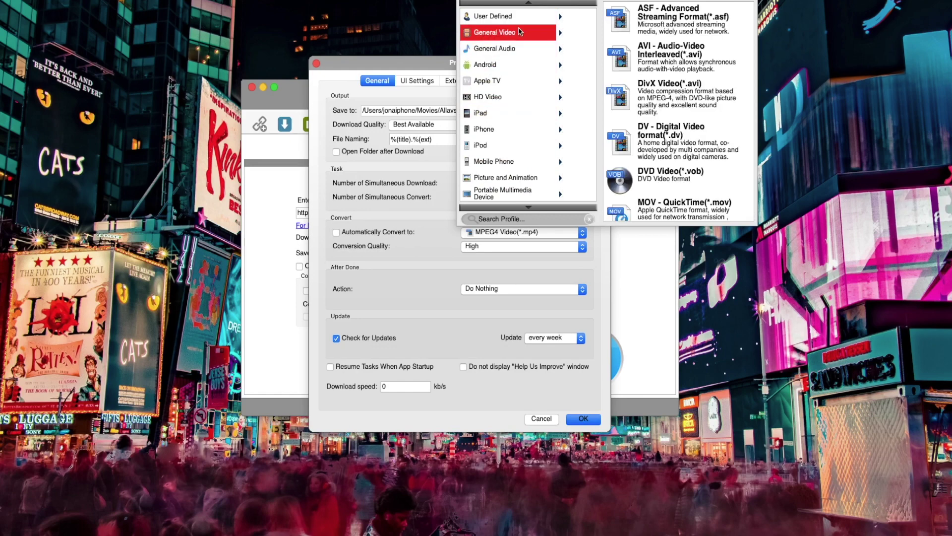
pyautogui.moveTo(537, 72)
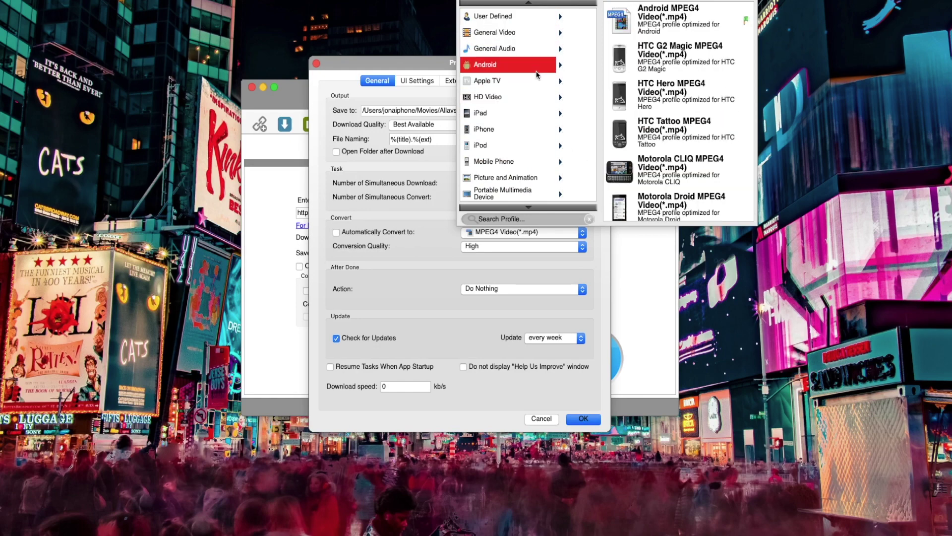
pyautogui.moveTo(572, 195)
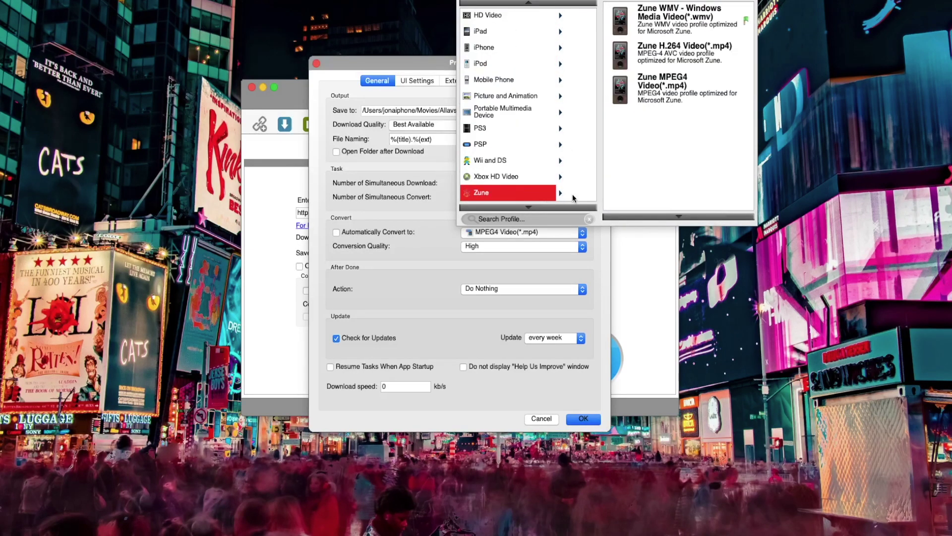
pyautogui.click(424, 270)
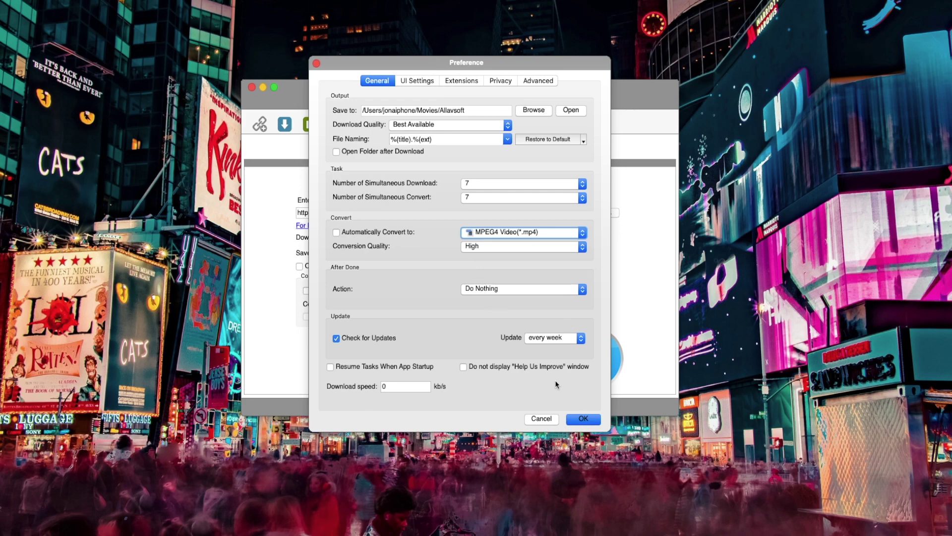
# Step: Review the UI Settings and Extensions preferences and close the preferences with OK
pyautogui.click(427, 82)
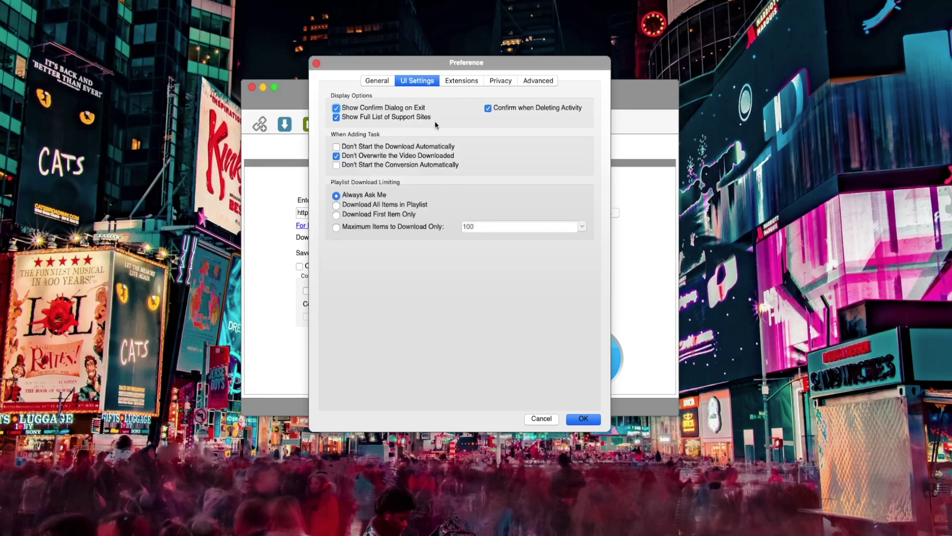
pyautogui.click(464, 80)
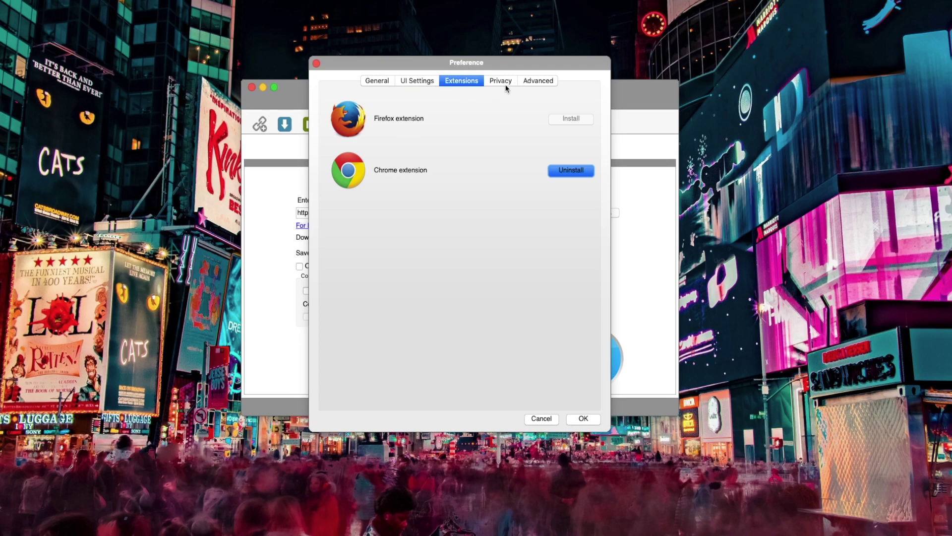
pyautogui.click(416, 81)
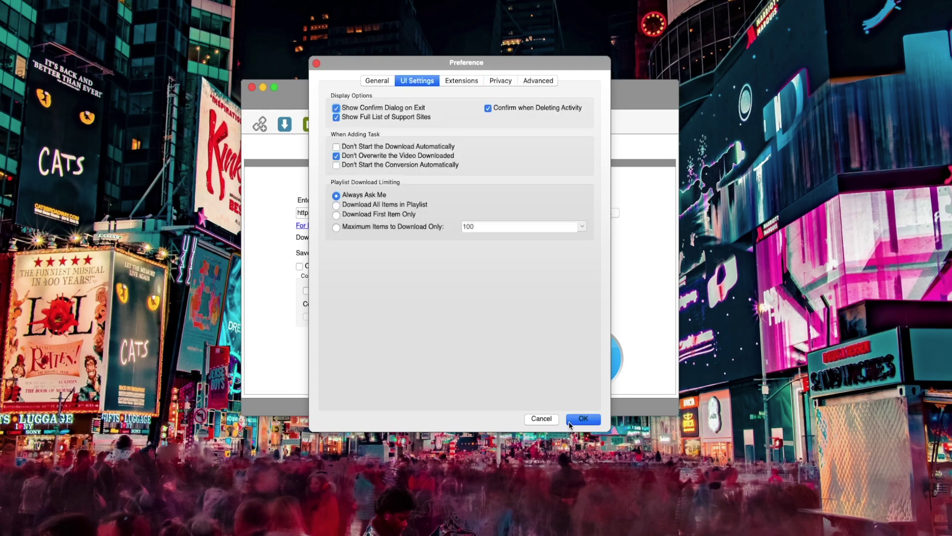
pyautogui.click(582, 419)
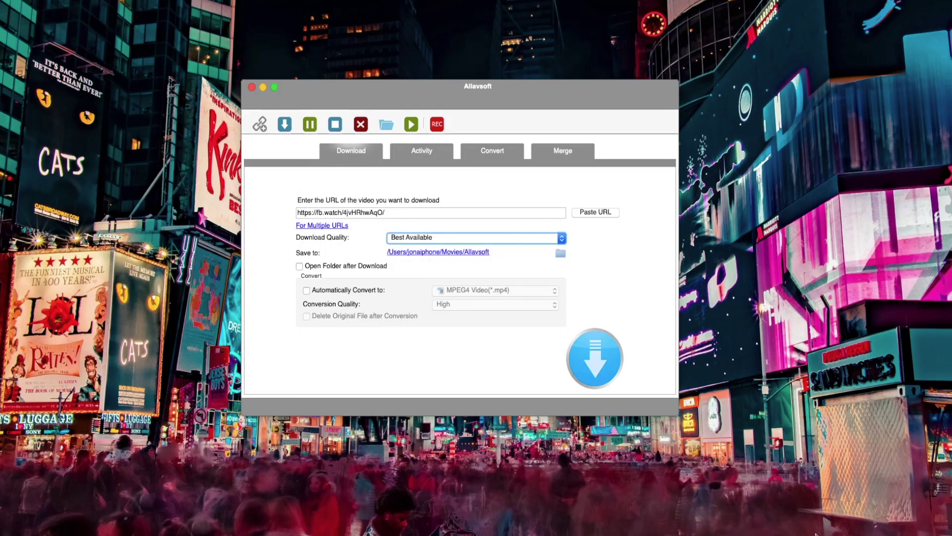
# Step: Switch to Chrome, copy the link of the Facebook Watch video "video completo de el morrillo de el oxxo" and minimize the browser
pyautogui.click(758, 526)
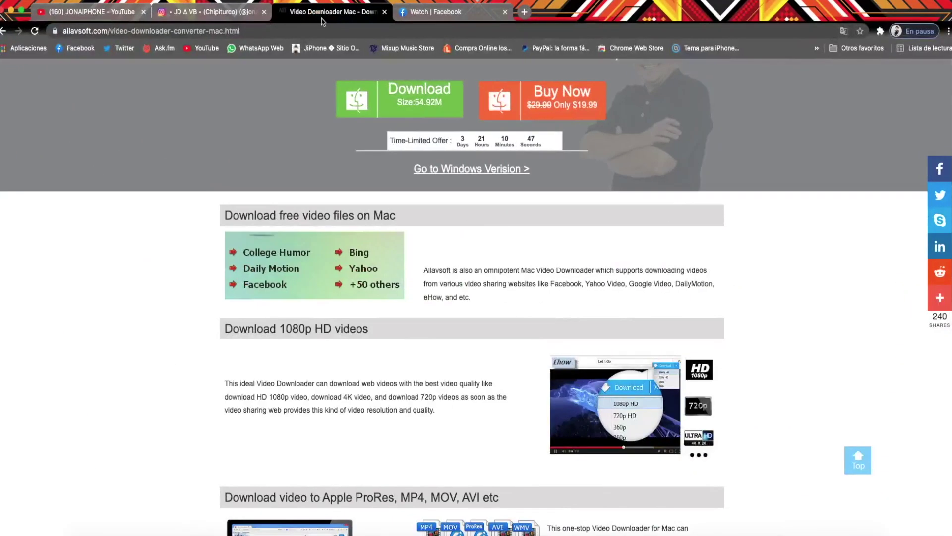
pyautogui.click(436, 12)
pyautogui.scroll(-3, 662, 292)
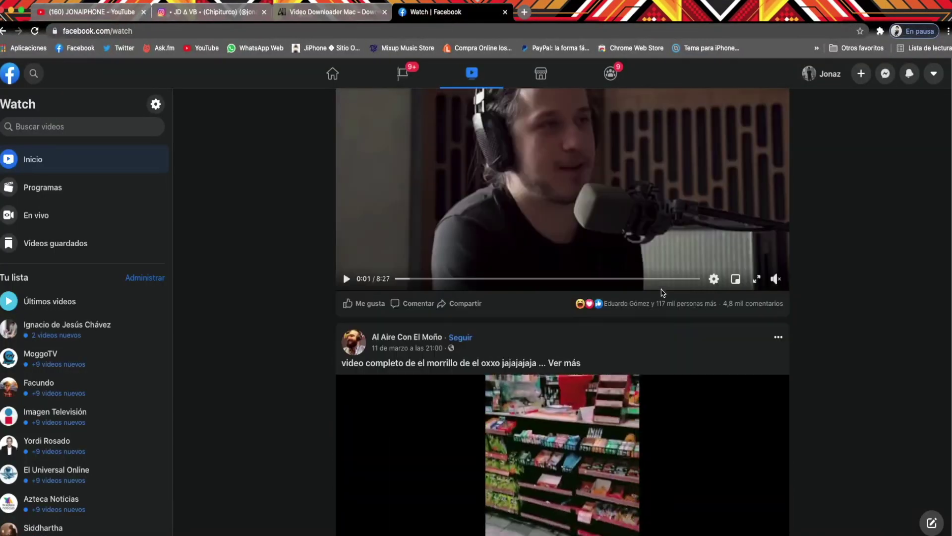
pyautogui.scroll(-5, 662, 292)
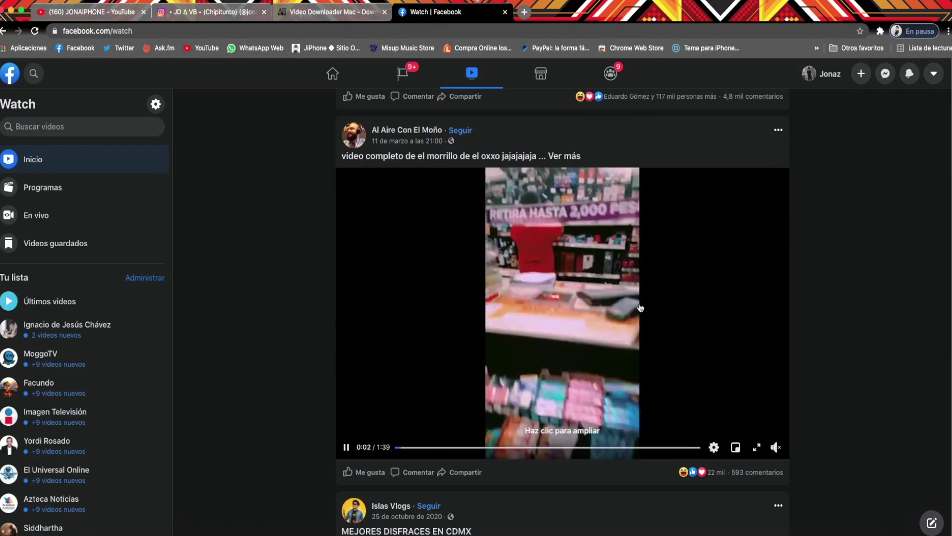
pyautogui.click(778, 130)
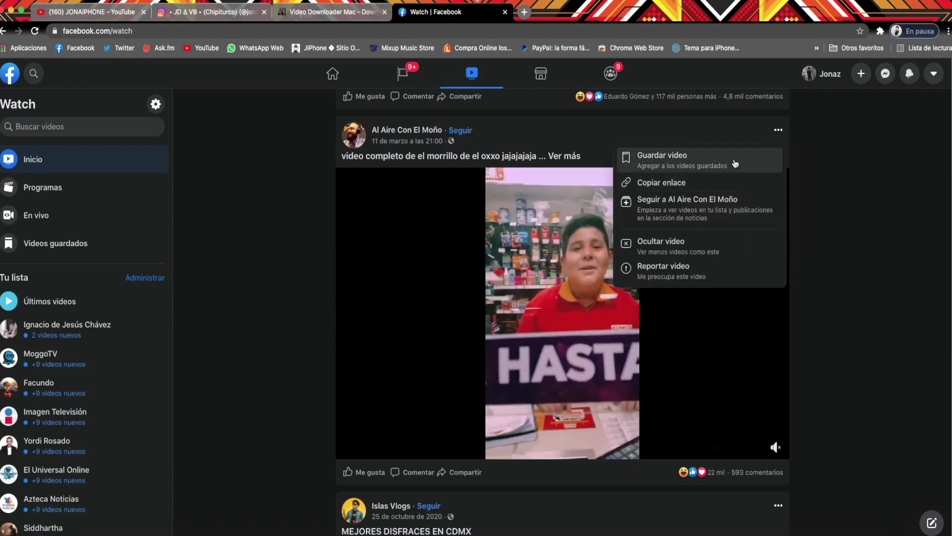
pyautogui.click(670, 183)
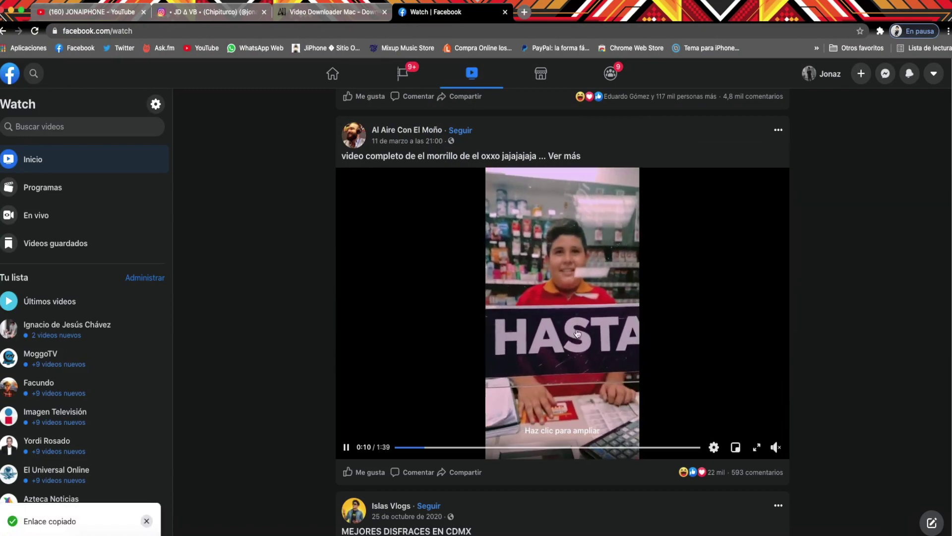
pyautogui.click(11, 11)
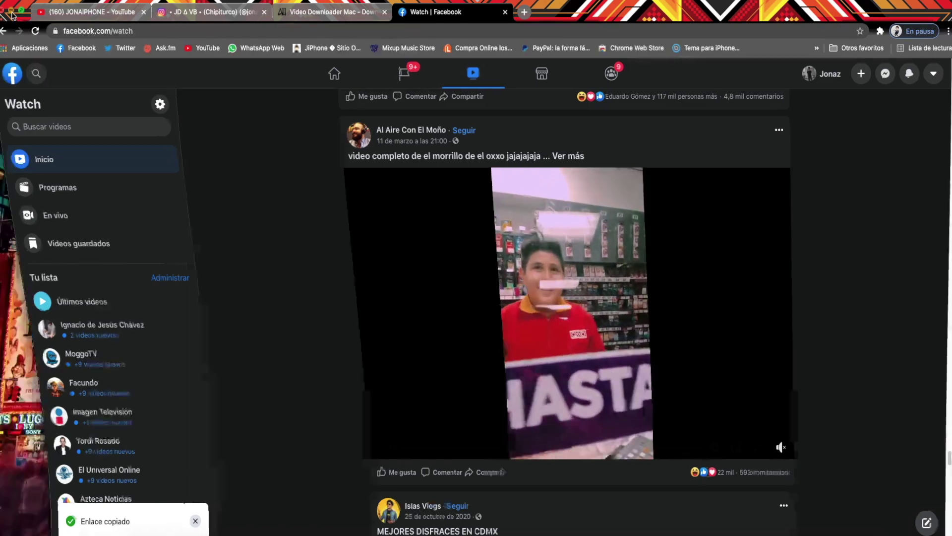
# Step: In Allavsoft, copy the video link from the single-URL field, switch to multiple-URL entry and paste the link there
pyautogui.click(370, 212)
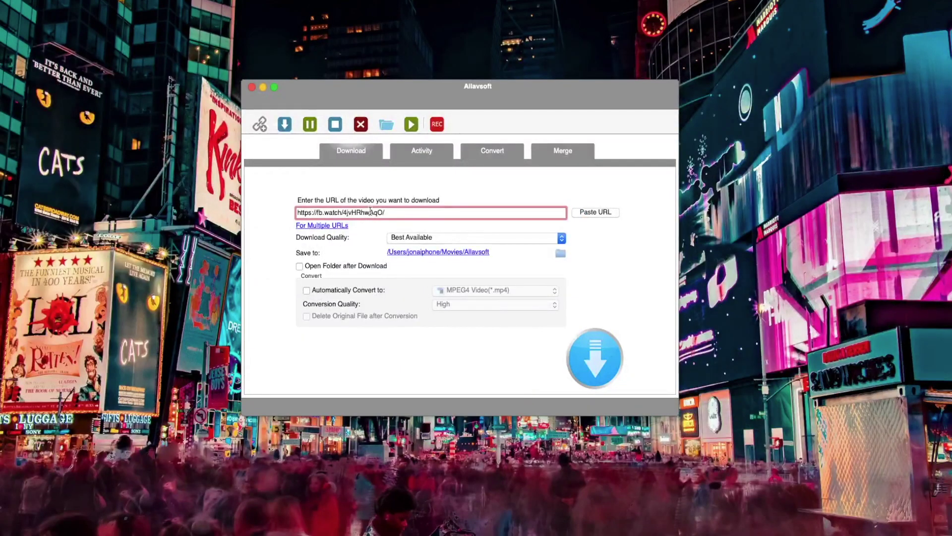
pyautogui.tripleClick(370, 211)
pyautogui.press('super+c')
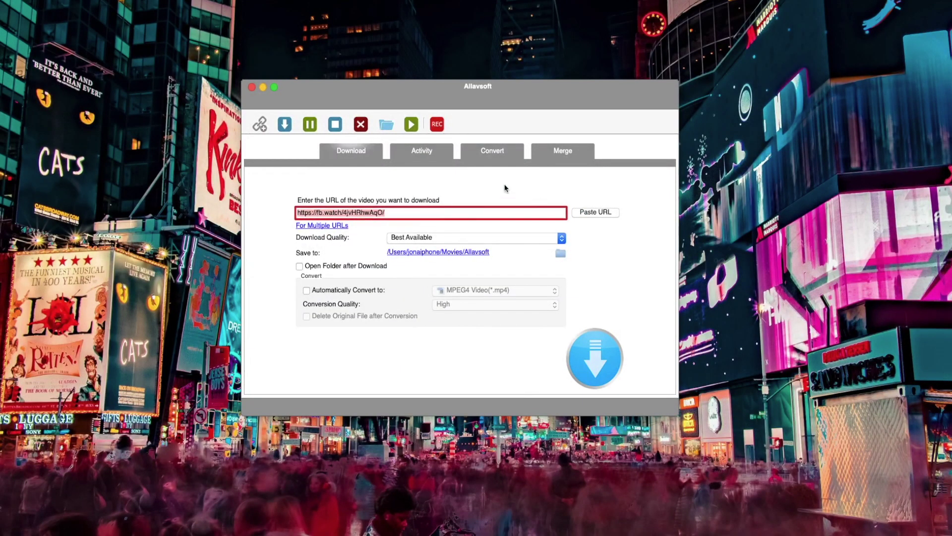
pyautogui.click(429, 217)
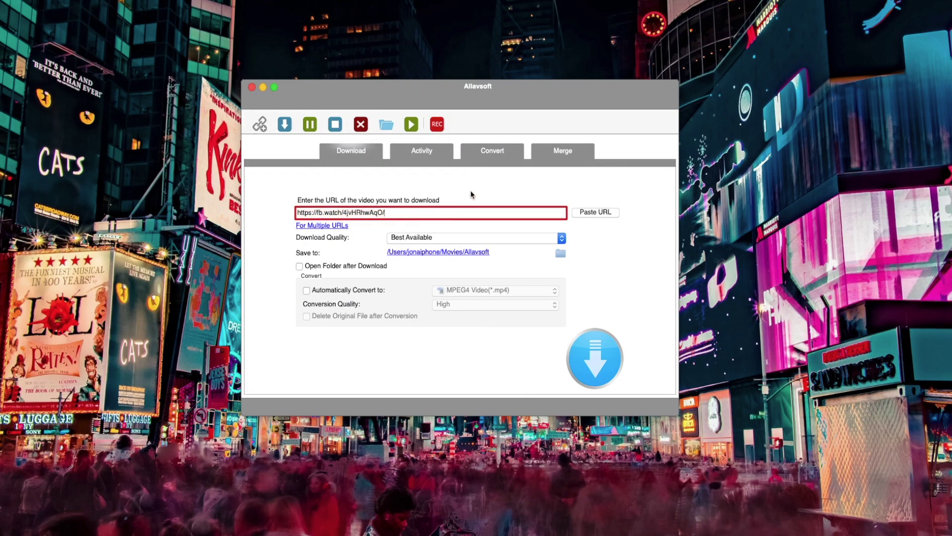
pyautogui.click(327, 226)
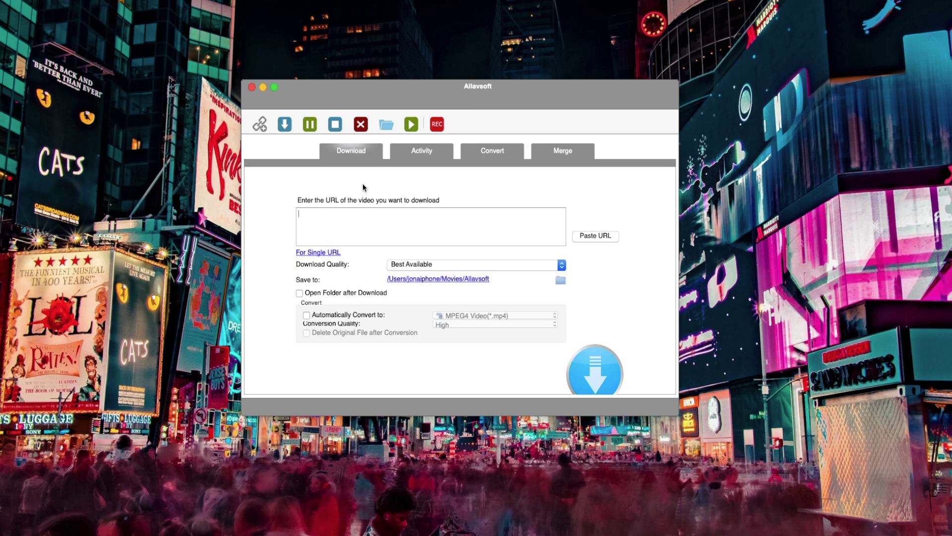
pyautogui.rightClick(333, 222)
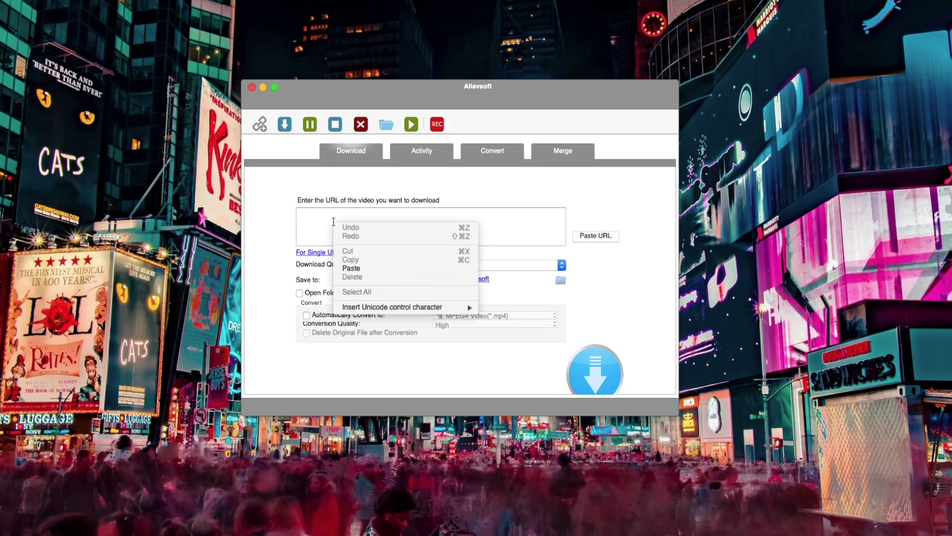
pyautogui.click(349, 268)
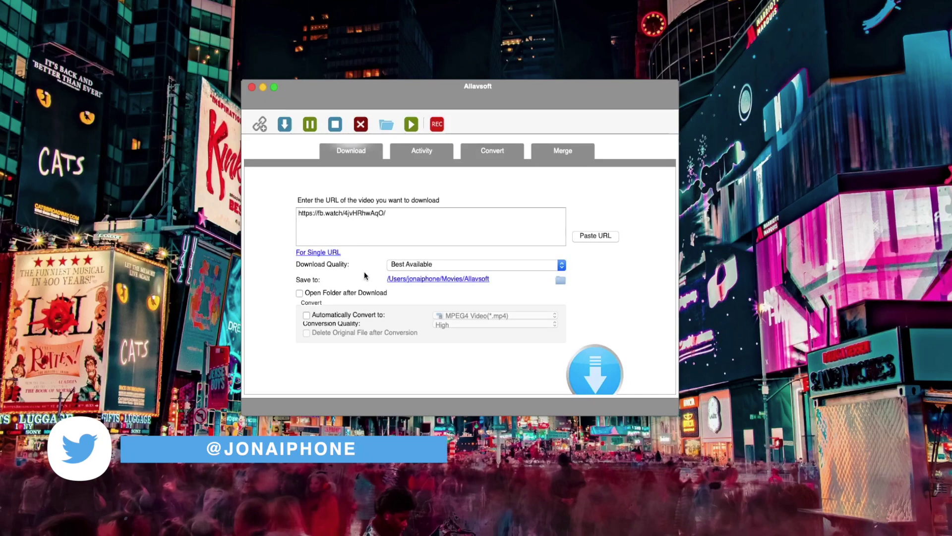
# Step: Start the download with opening the folder after download and automatic conversion to MPEG4 Video(*.mp4) enabled
pyautogui.click(300, 293)
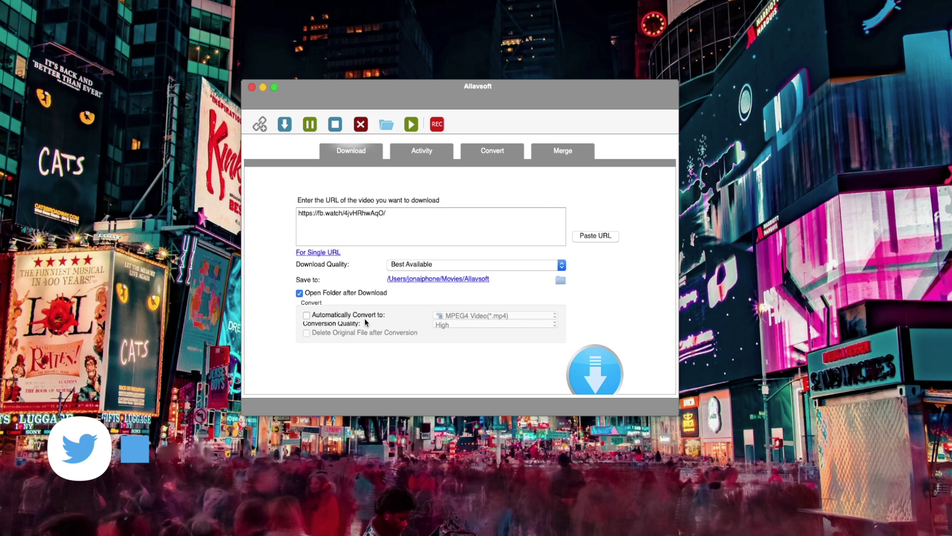
pyautogui.click(307, 318)
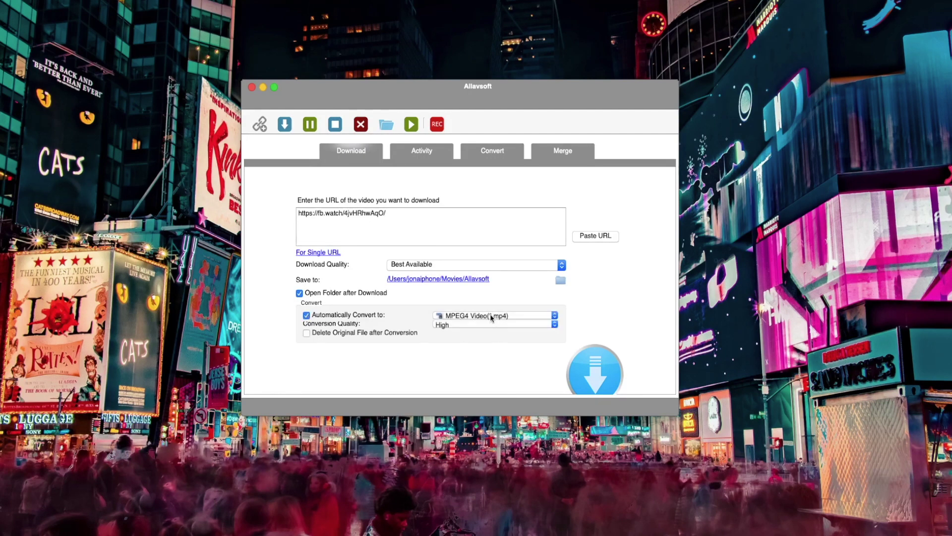
pyautogui.click(477, 317)
pyautogui.click(446, 364)
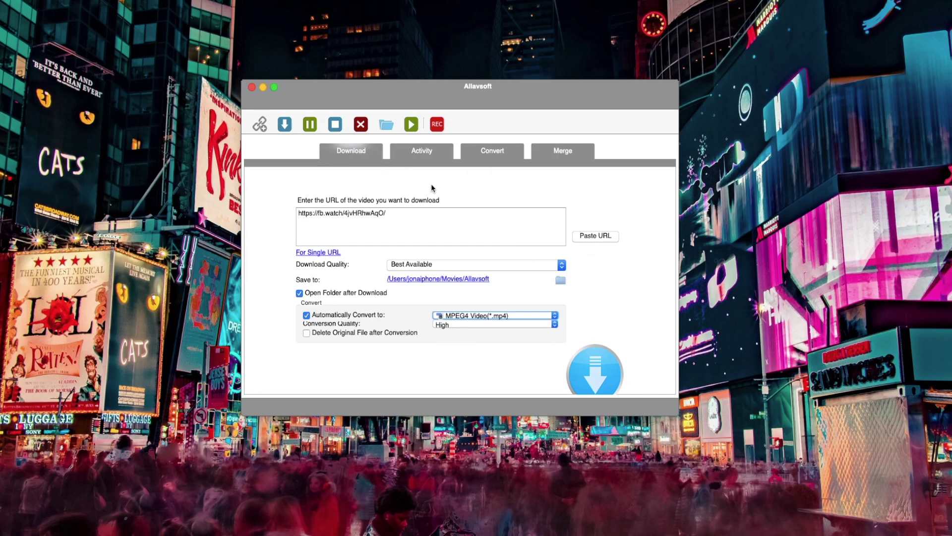
pyautogui.click(597, 372)
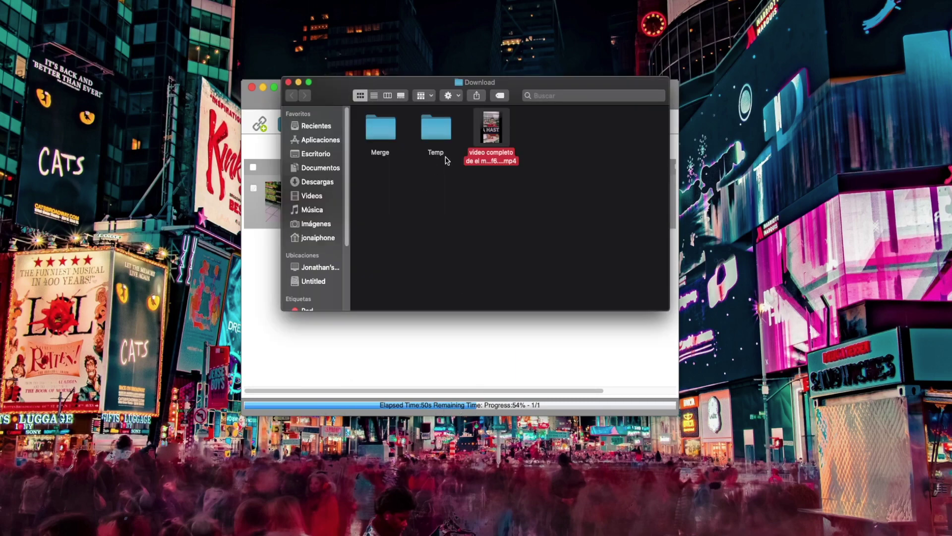
# Step: Move the Download folder window aside and play the downloaded mp4 video
pyautogui.moveTo(514, 86); pyautogui.dragTo(580, 109)
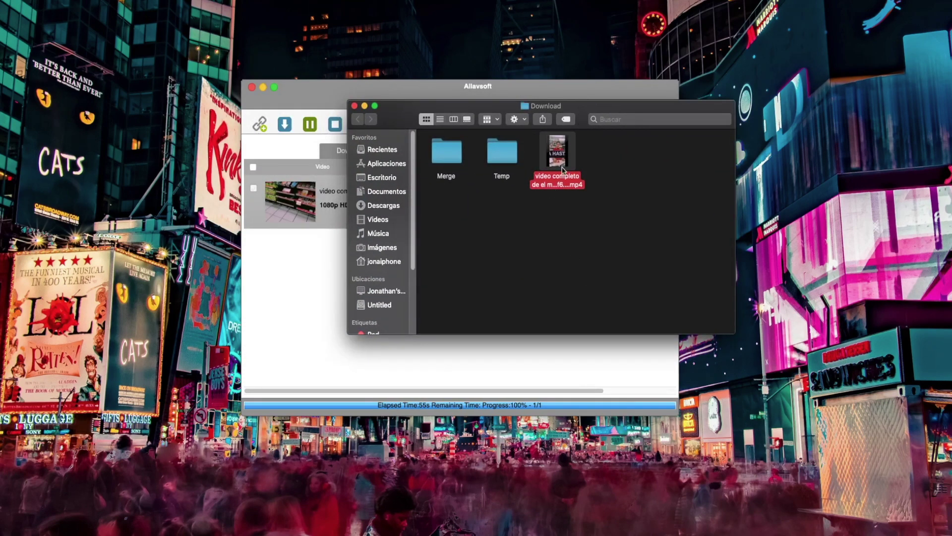
pyautogui.moveTo(562, 168)
pyautogui.moveTo(584, 108); pyautogui.dragTo(595, 170)
pyautogui.doubleClick(558, 212)
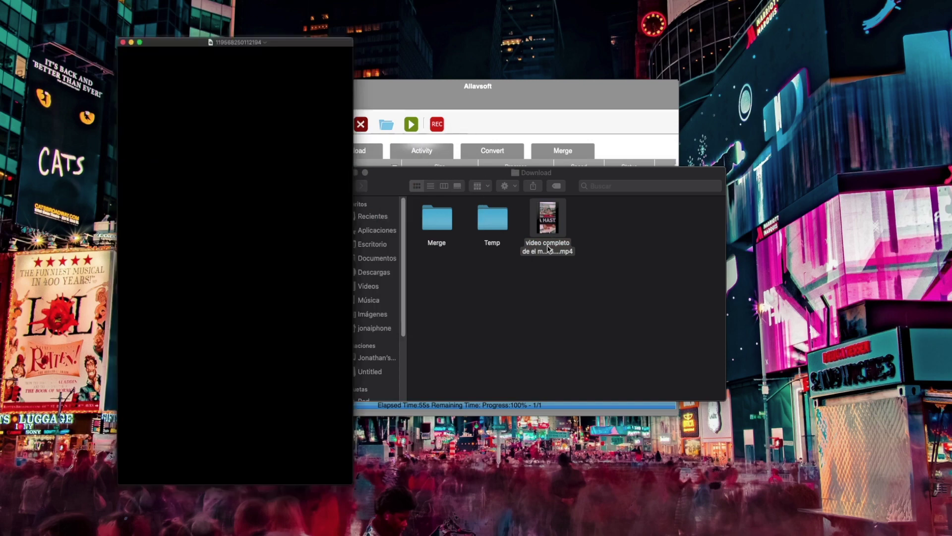
pyautogui.click(165, 434)
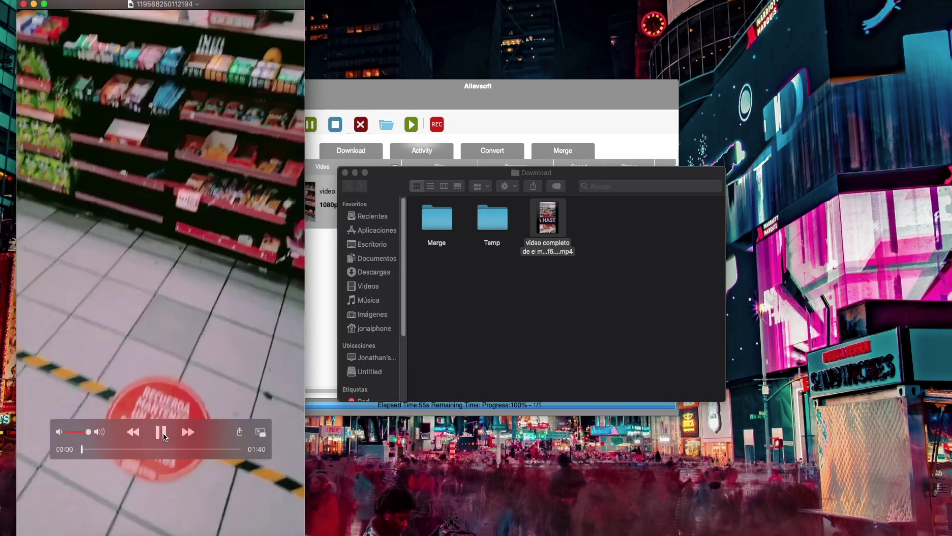
# Step: Lower the playback volume and skip ahead to about 01:02 in the video
pyautogui.moveTo(88, 431); pyautogui.dragTo(68, 431)
pyautogui.click(109, 449)
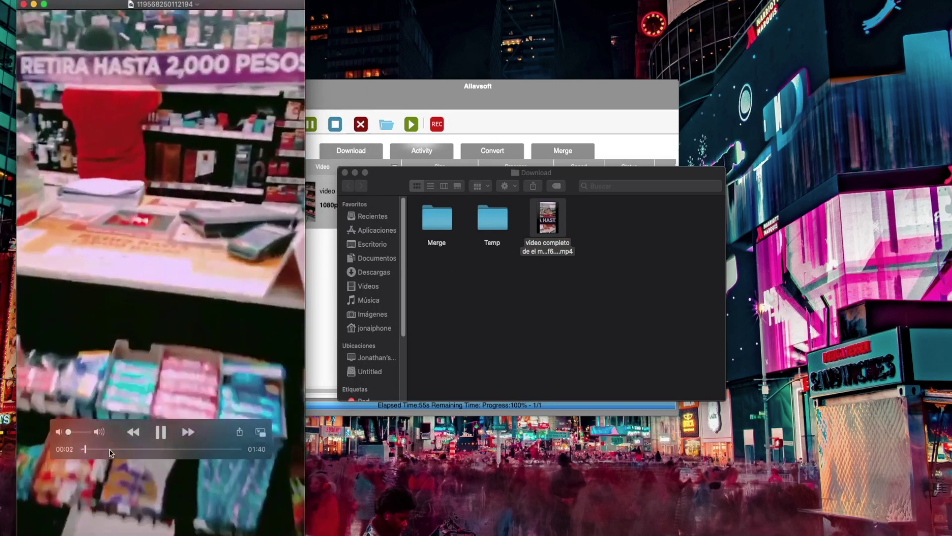
pyautogui.moveTo(133, 449); pyautogui.dragTo(181, 449)
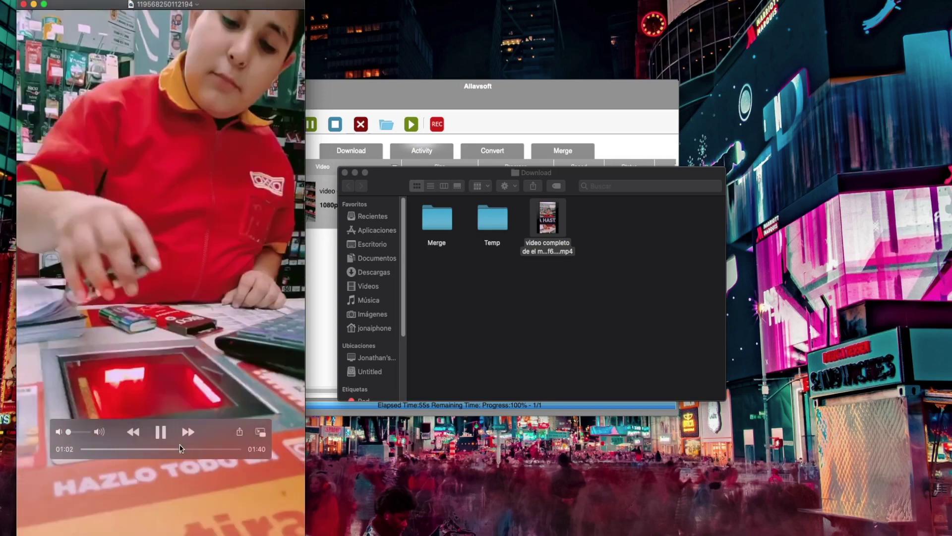
# Step: Close the video player and the Download folder window
pyautogui.click(43, 5)
pyautogui.press('Escape')
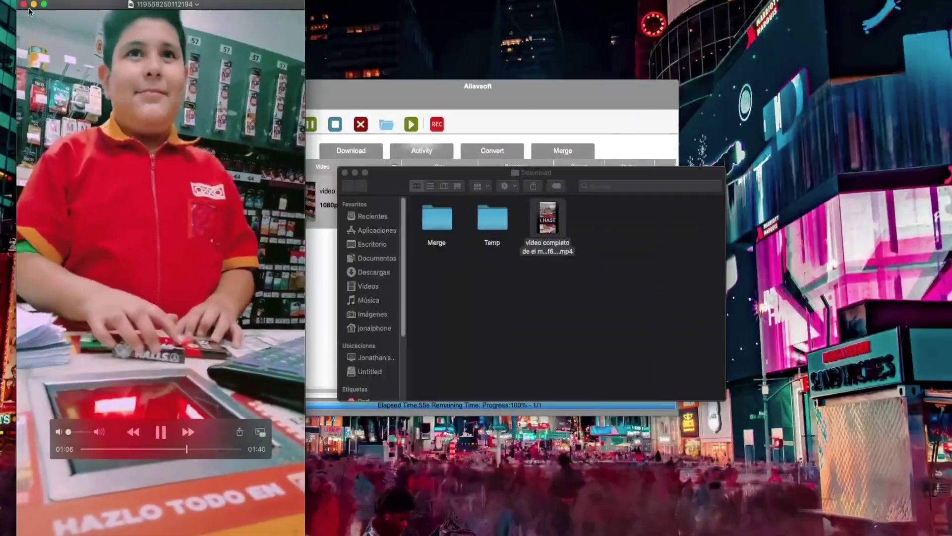
pyautogui.click(23, 5)
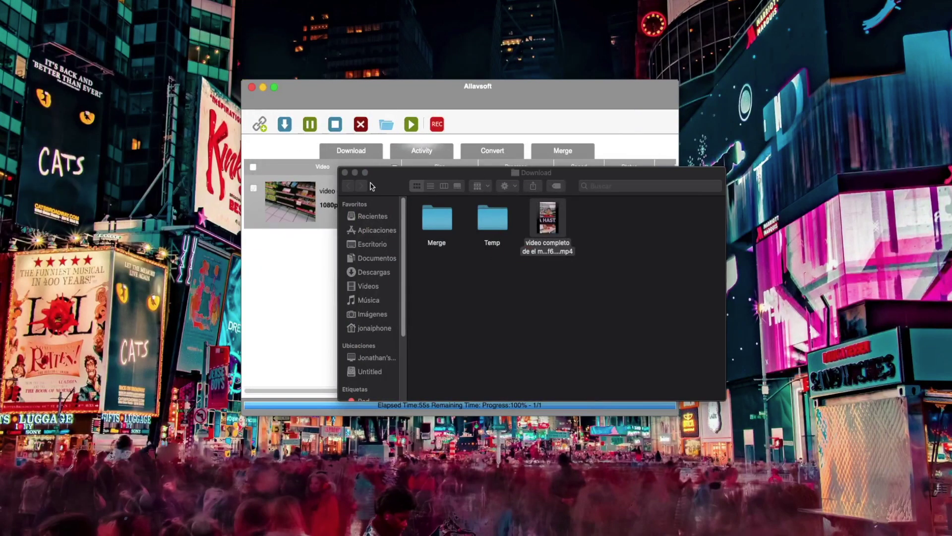
pyautogui.click(345, 172)
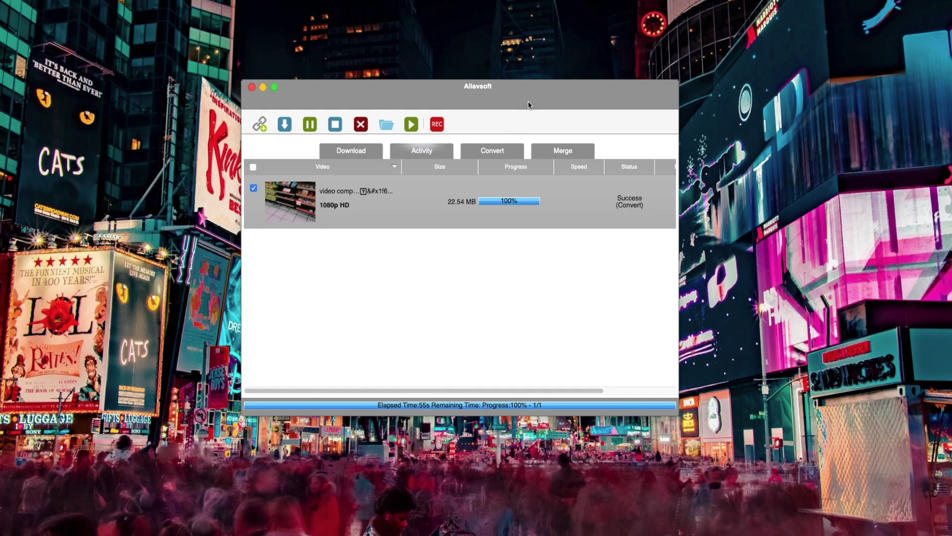
# Step: Check the download form and return to the activity list of the finished video
pyautogui.click(369, 154)
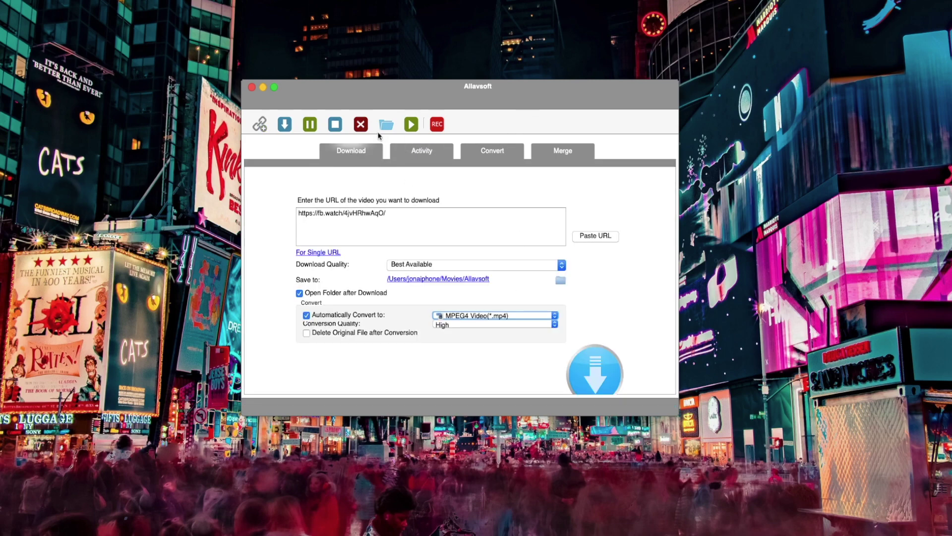
pyautogui.click(406, 150)
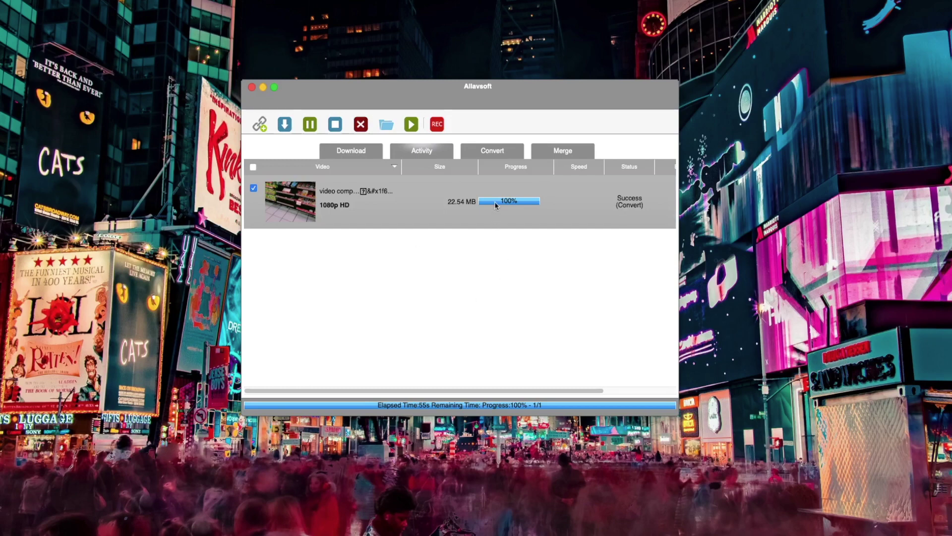
# Step: Load the video lower4 (convertido).mov from the Movies folder into the file converter
pyautogui.click(497, 148)
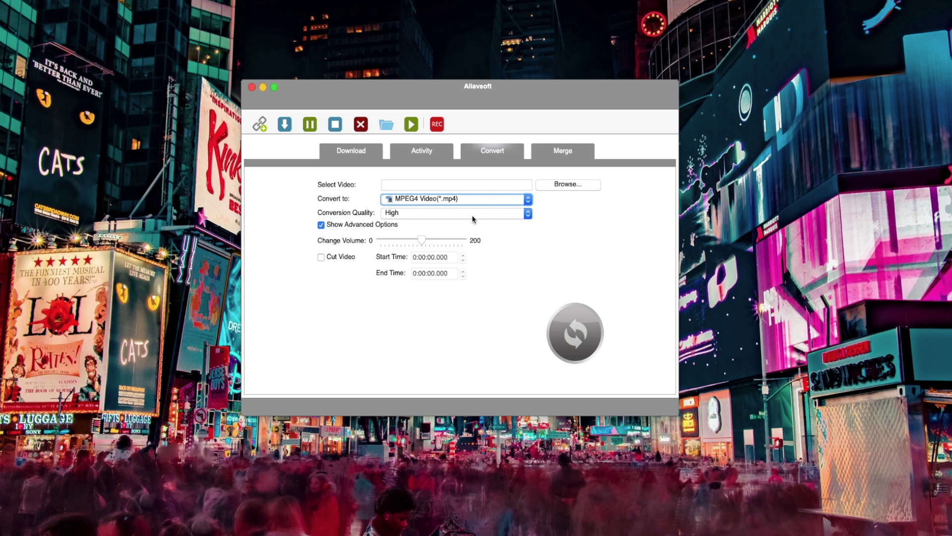
pyautogui.click(568, 185)
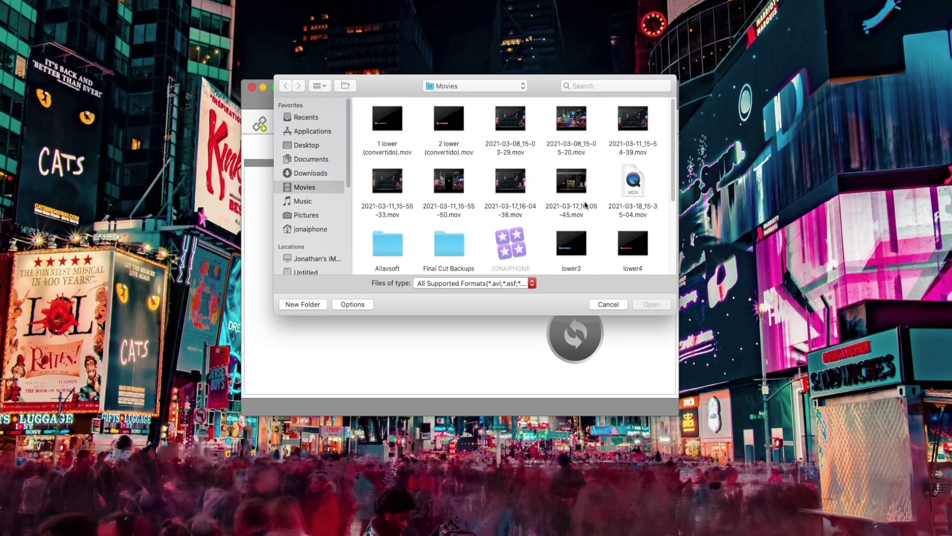
pyautogui.scroll(-5, 601, 226)
pyautogui.scroll(2, 570, 238)
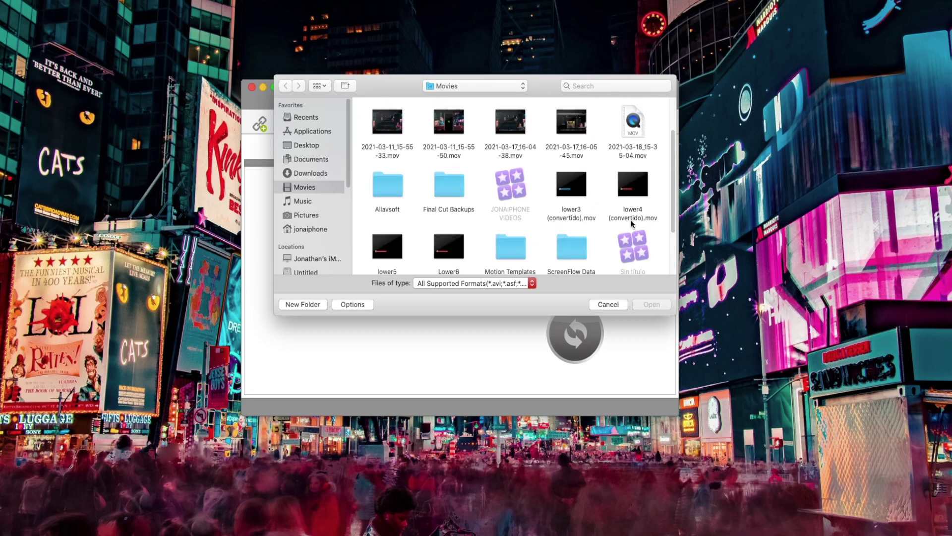
pyautogui.doubleClick(628, 209)
# Step: Look through the converter's output format profiles, including General Video and the device categories, and keep MPEG4 Video (*.mp4)
pyautogui.click(506, 198)
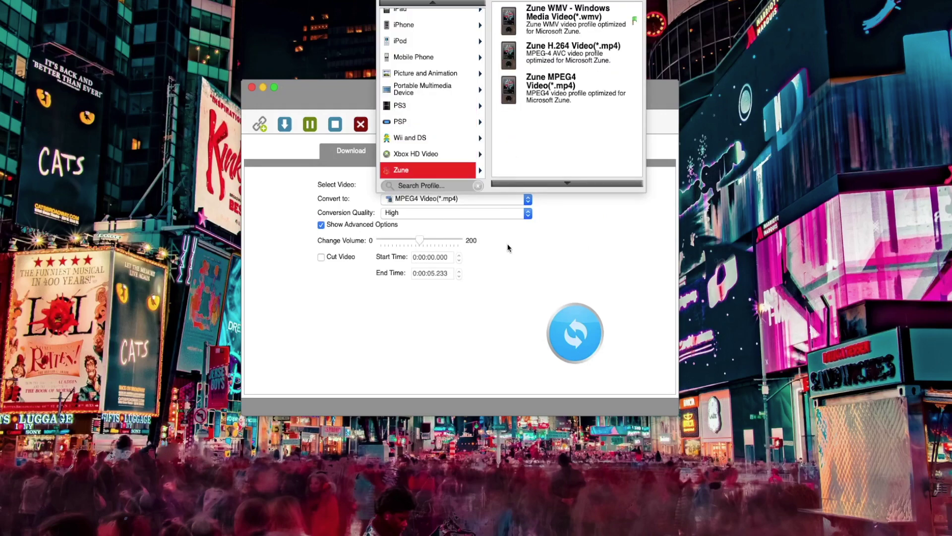
pyautogui.moveTo(475, 150)
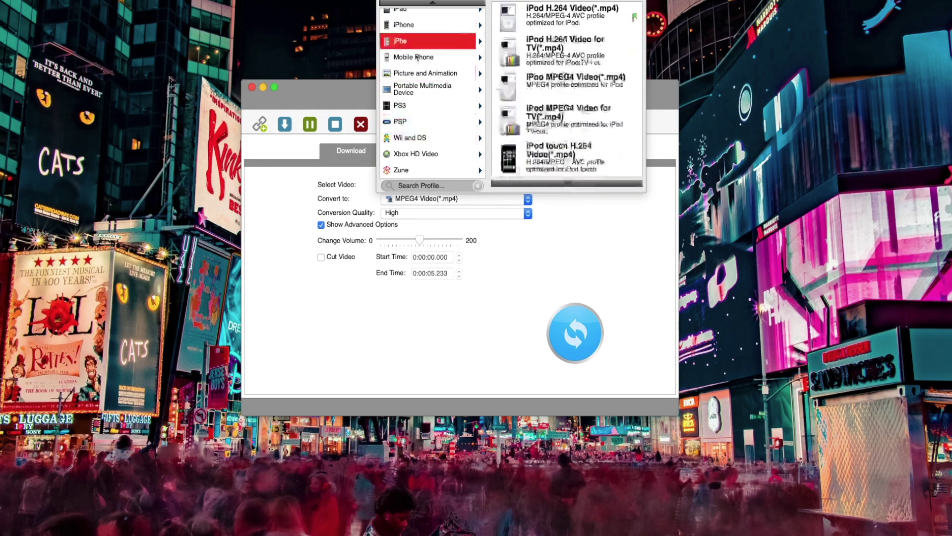
pyautogui.moveTo(471, 170)
pyautogui.click(484, 270)
pyautogui.click(502, 201)
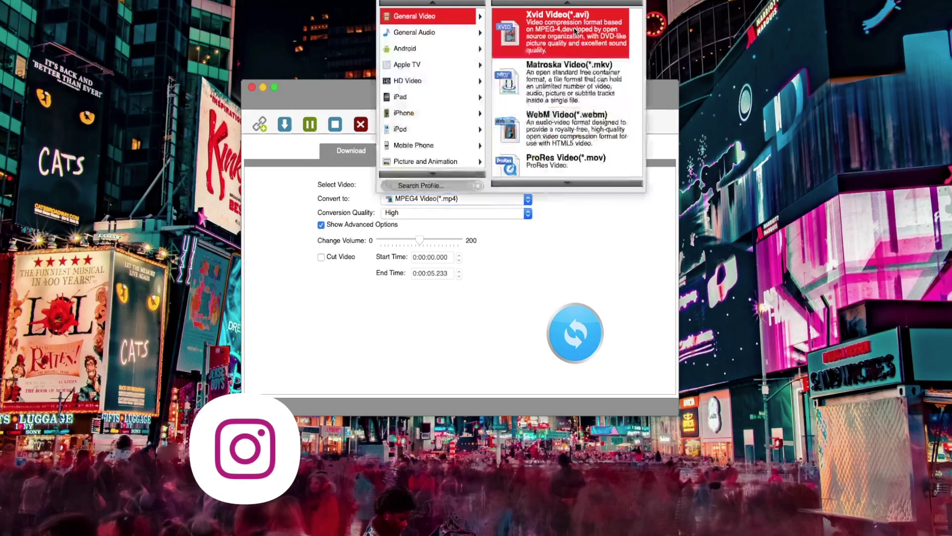
pyautogui.click(577, 220)
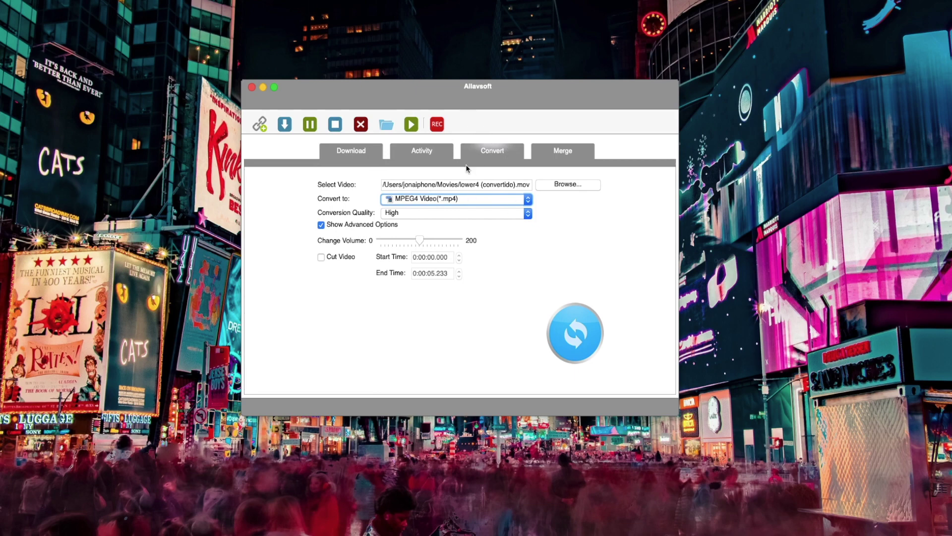
# Step: Open the file merging form and check its output format choices without changing the format
pyautogui.click(445, 152)
pyautogui.click(545, 152)
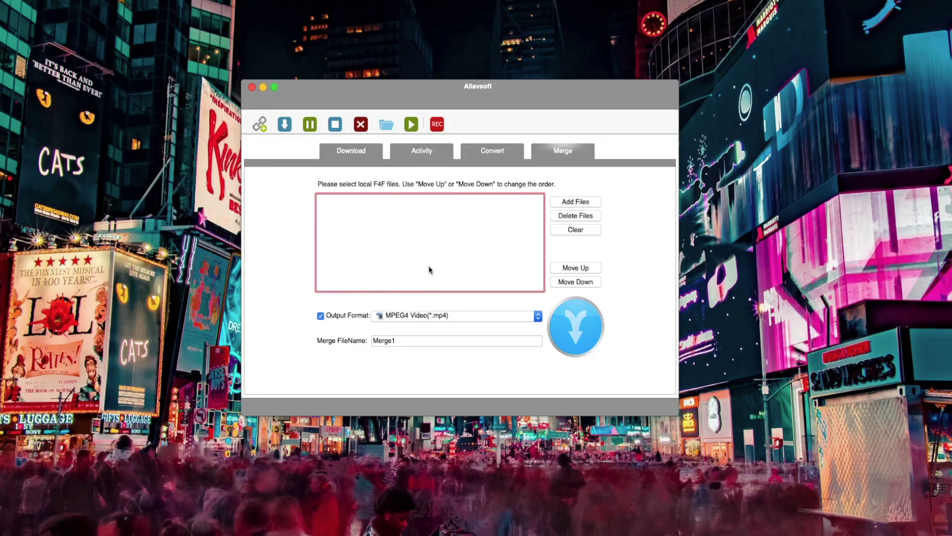
pyautogui.click(411, 316)
pyautogui.click(253, 252)
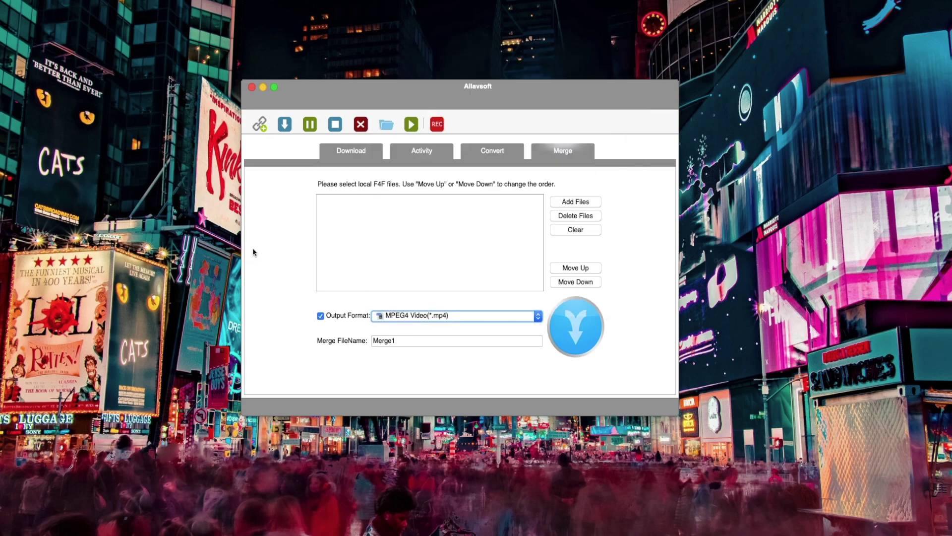
# Step: Return to the video download form and briefly open the screen recorder, closing it without recording
pyautogui.click(263, 128)
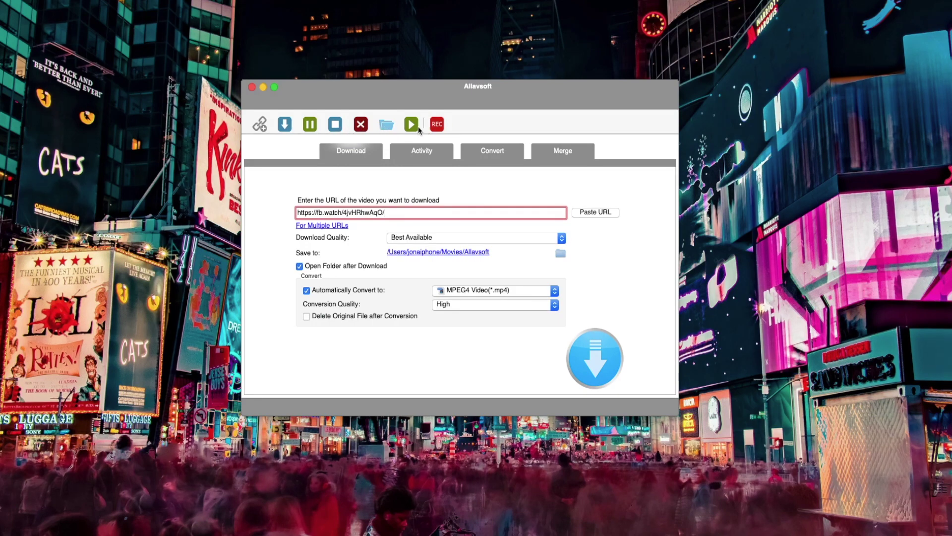
pyautogui.click(436, 125)
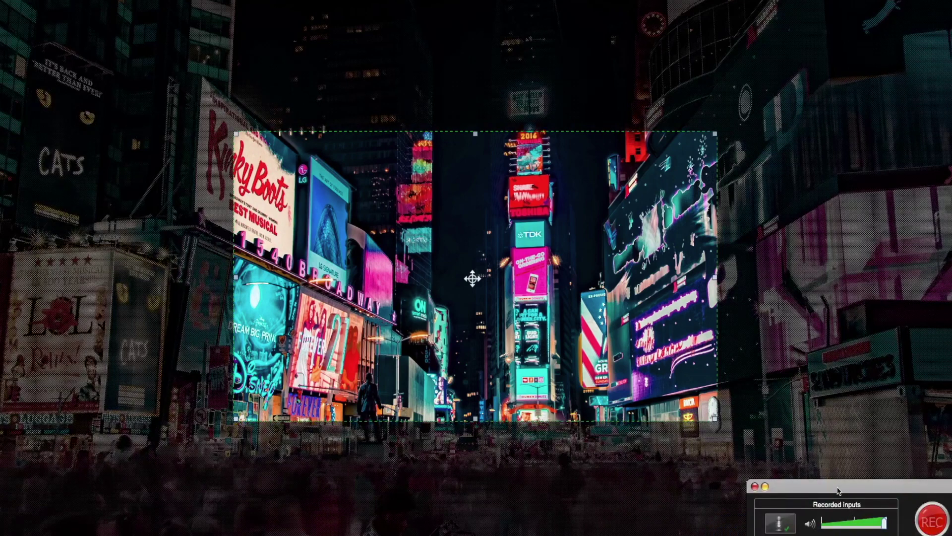
pyautogui.click(755, 487)
# Step: Switch to Google Chrome and review the Allavsoft Mac video downloader page down to its system requirements
pyautogui.moveTo(788, 525)
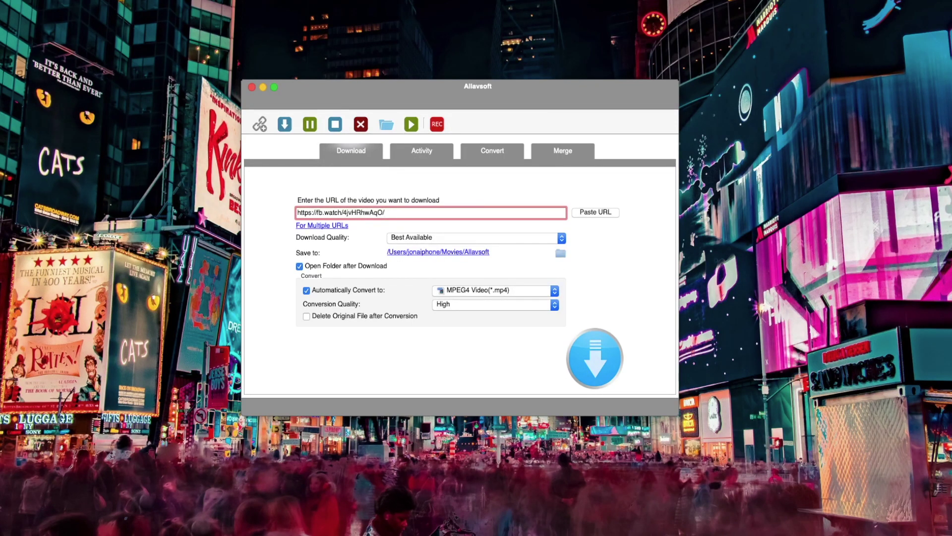
pyautogui.click(771, 526)
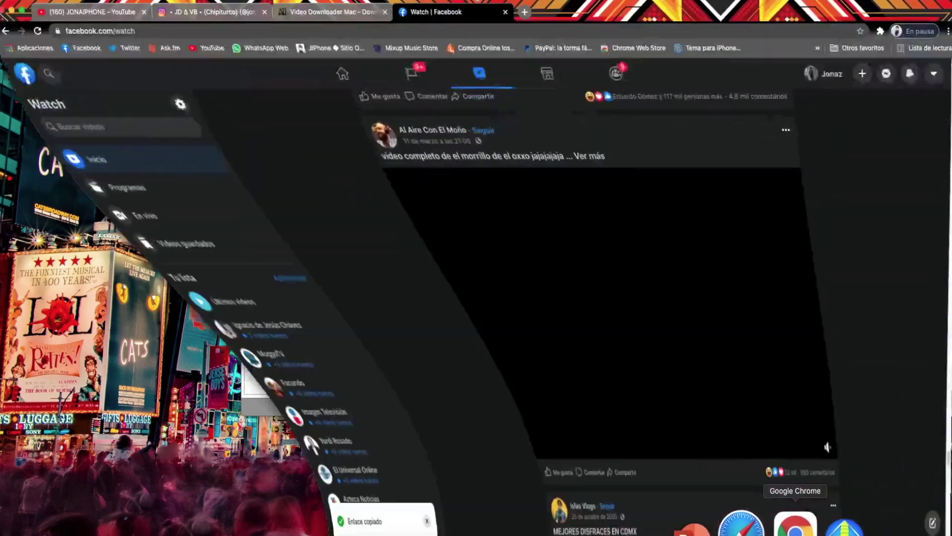
pyautogui.hotkey('ctrl', 'shift', 'Tab')
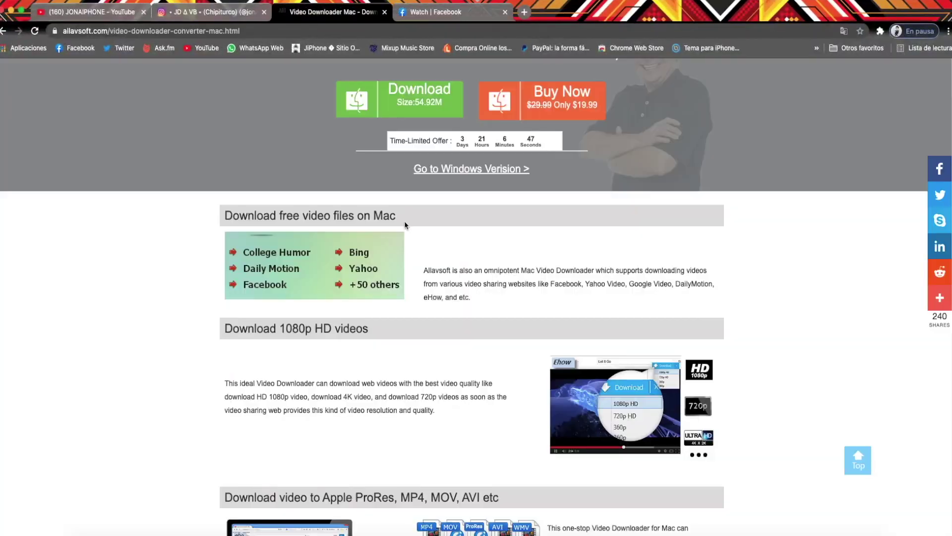
pyautogui.scroll(-10, 403, 221)
pyautogui.scroll(-10, 405, 226)
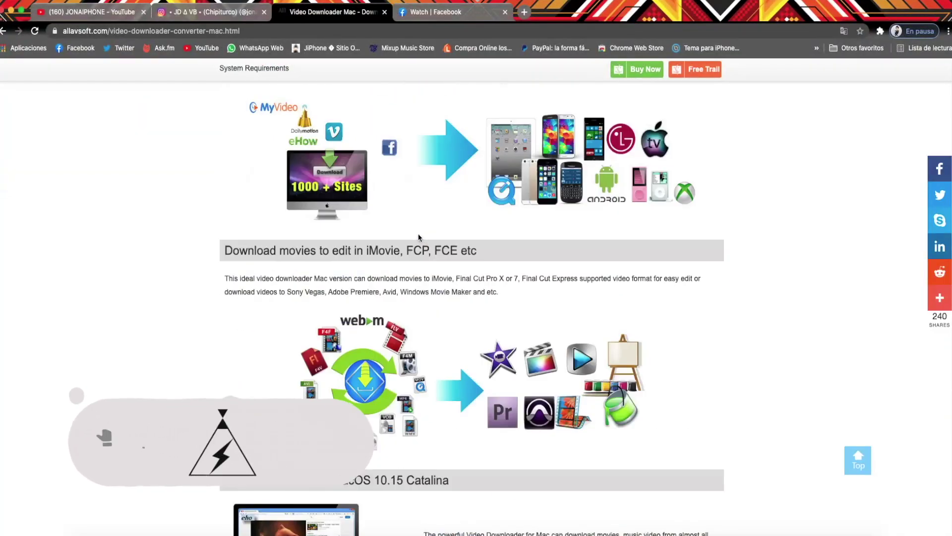
pyautogui.scroll(-3, 427, 235)
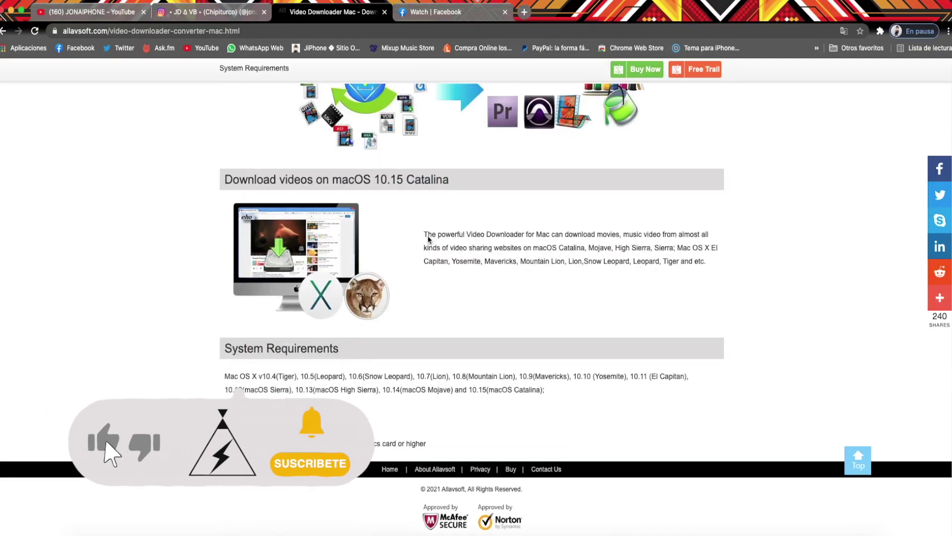
pyautogui.scroll(10, 427, 235)
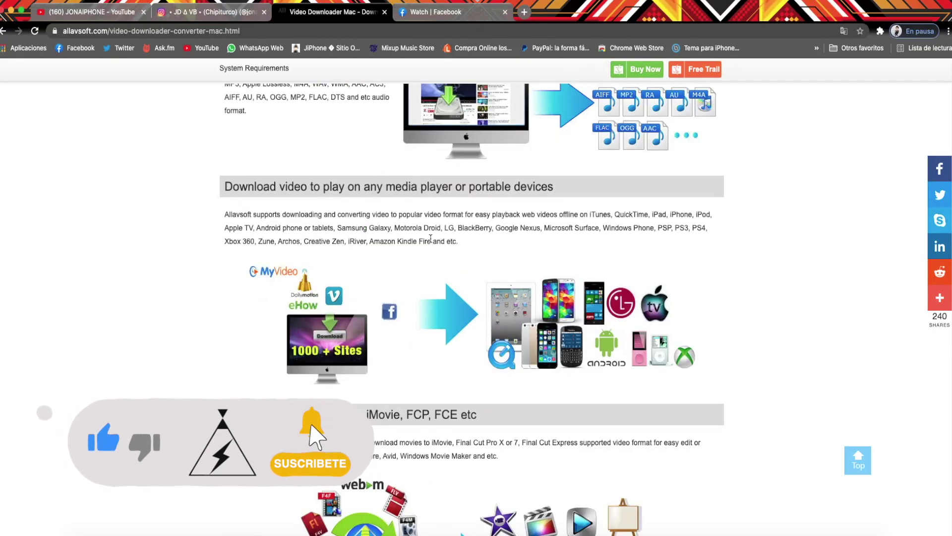
# Step: Show the JONAIPHONE YouTube channel and look over its uploaded videos
pyautogui.press('super+1')
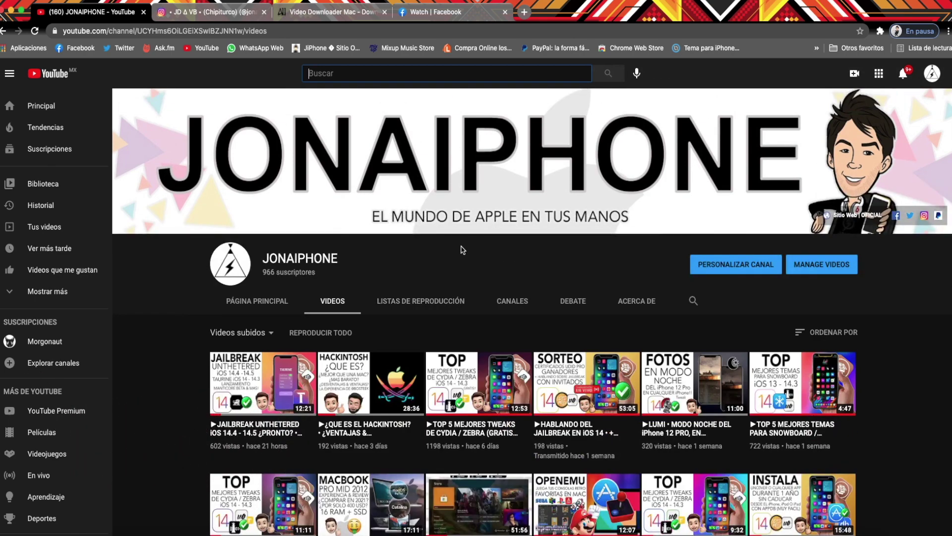
pyautogui.scroll(-6, 466, 261)
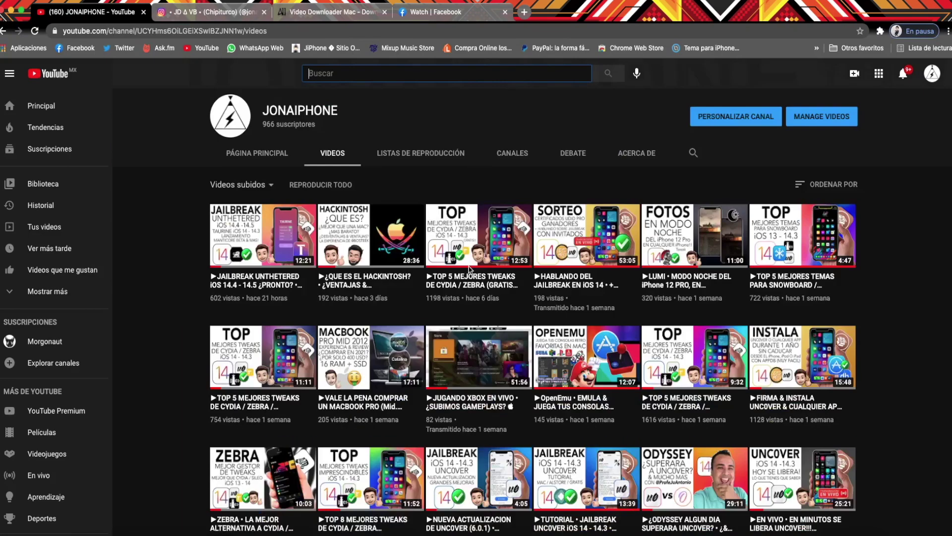
pyautogui.scroll(6, 469, 269)
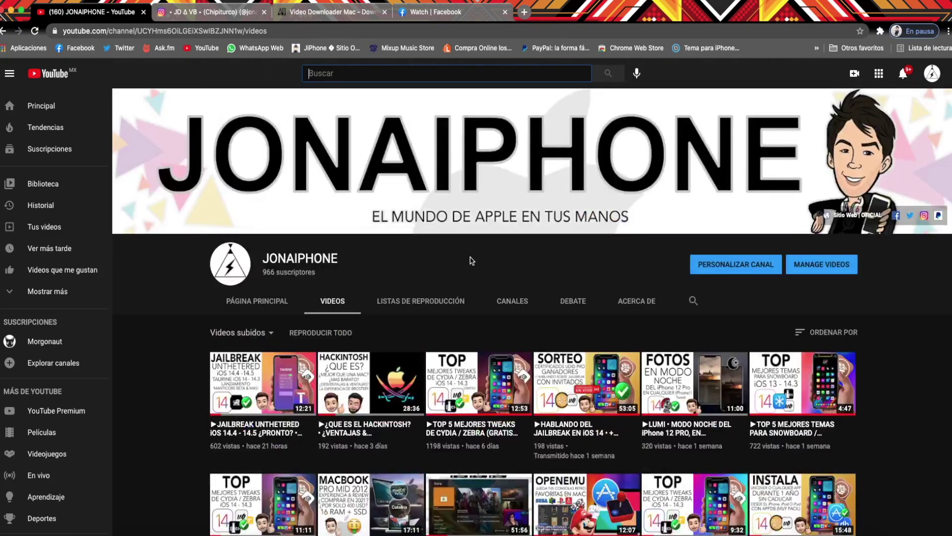